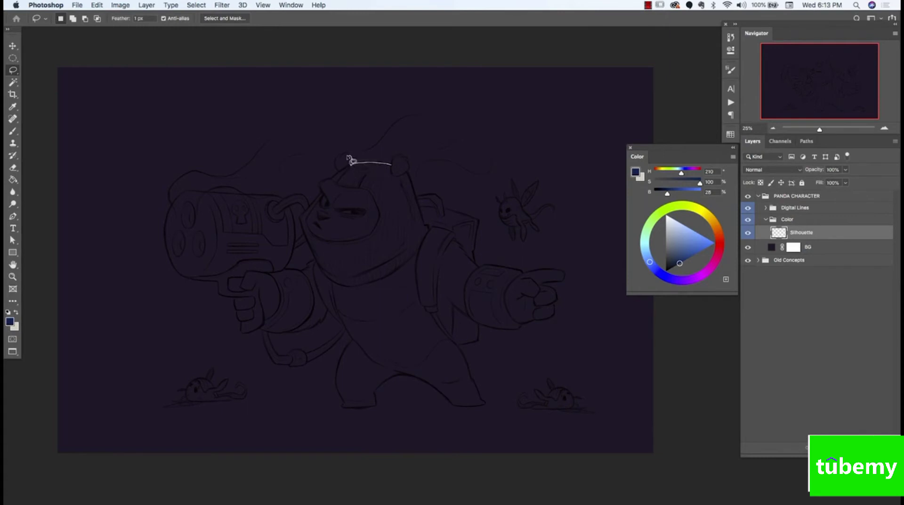
{"action": "mouse_move", "coordinate": [351, 161]}
{"action": "left_mouse_down"}
{"action": "mouse_move", "coordinate": [348, 191]}
{"action": "mouse_move", "coordinate": [410, 186]}
{"action": "left_mouse_up"}
{"action": "key", "text": "z"}
{"action": "key", "text": "l"}
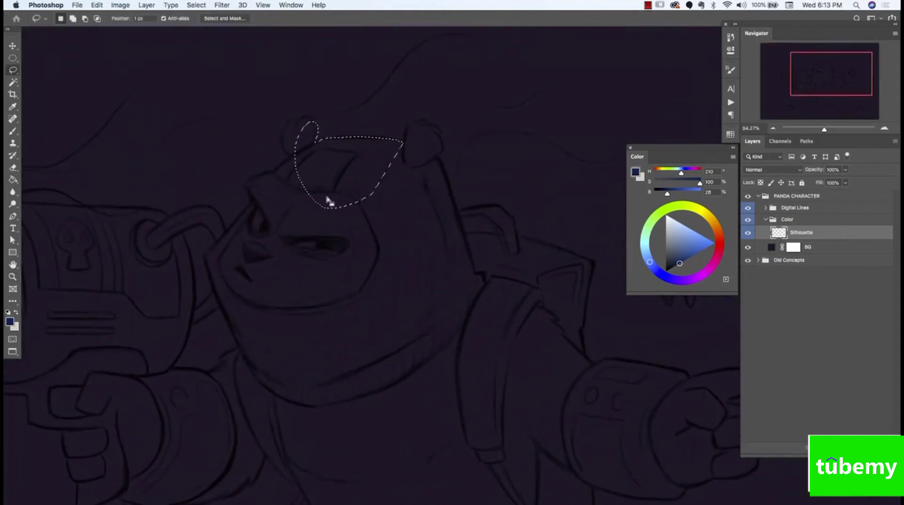
{"action": "left_click_drag", "start_coordinate": [339, 190], "coordinate": [448, 226]}
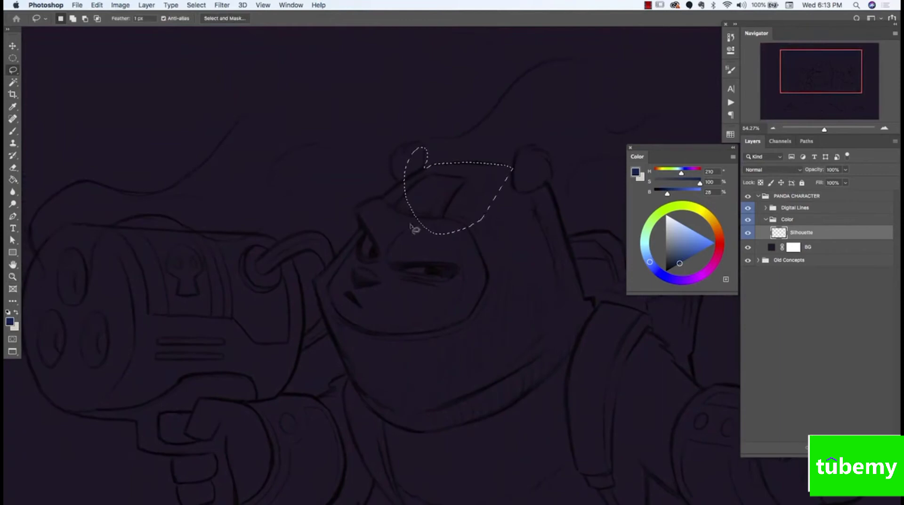
{"action": "key", "text": "super+d"}
{"action": "mouse_move", "coordinate": [491, 178]}
{"action": "left_mouse_down"}
{"action": "mouse_move", "coordinate": [460, 233]}
{"action": "mouse_move", "coordinate": [464, 222]}
{"action": "mouse_move", "coordinate": [435, 224]}
{"action": "left_mouse_up"}
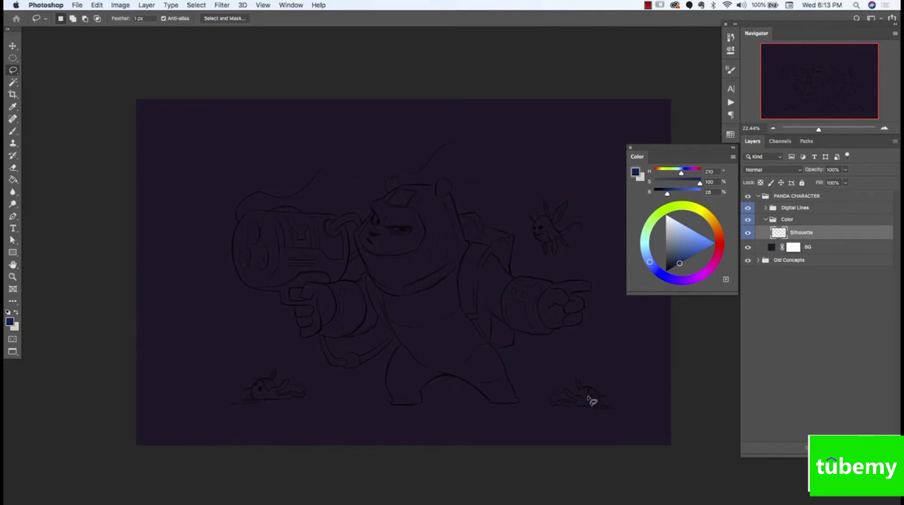
Step: Lasso-select the panda's head along its outline, adding both ears, the brow and the back of the head to the selection
{"action": "key", "text": "z"}
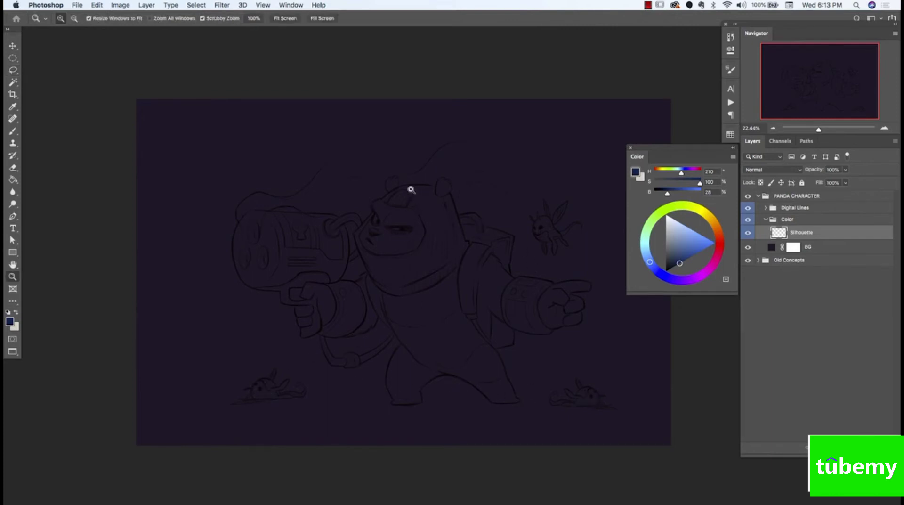
{"action": "left_click_drag", "start_coordinate": [410, 188], "coordinate": [455, 191]}
{"action": "key", "text": "l"}
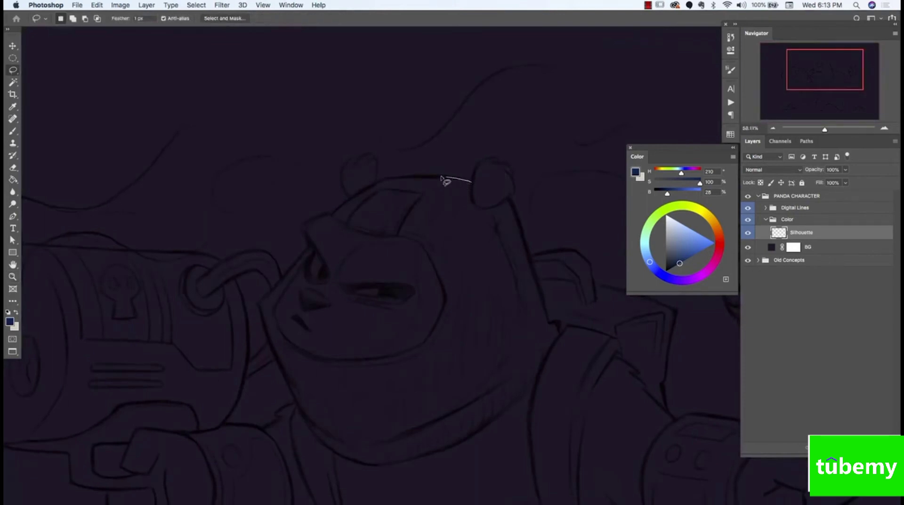
{"action": "left_click_drag", "start_coordinate": [441, 177], "coordinate": [403, 177]}
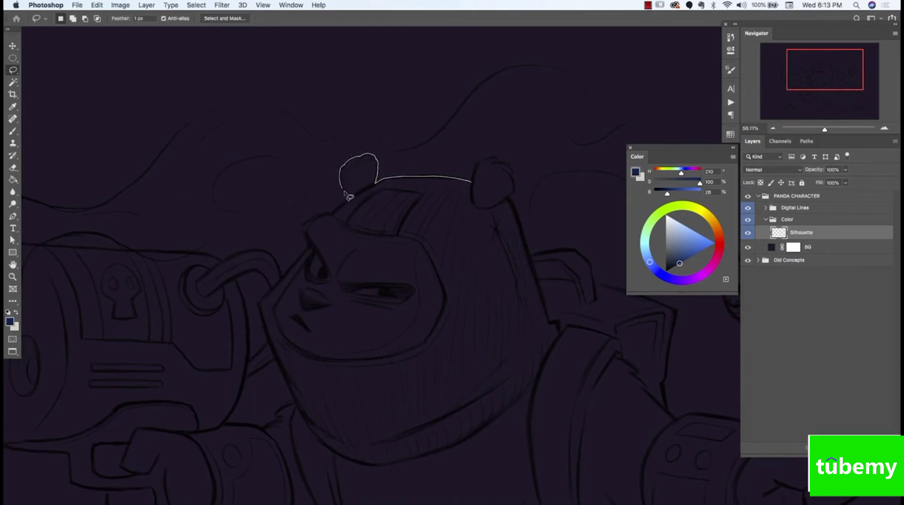
{"action": "mouse_move", "coordinate": [358, 204]}
{"action": "left_mouse_down"}
{"action": "mouse_move", "coordinate": [428, 202]}
{"action": "mouse_move", "coordinate": [464, 186]}
{"action": "left_mouse_up"}
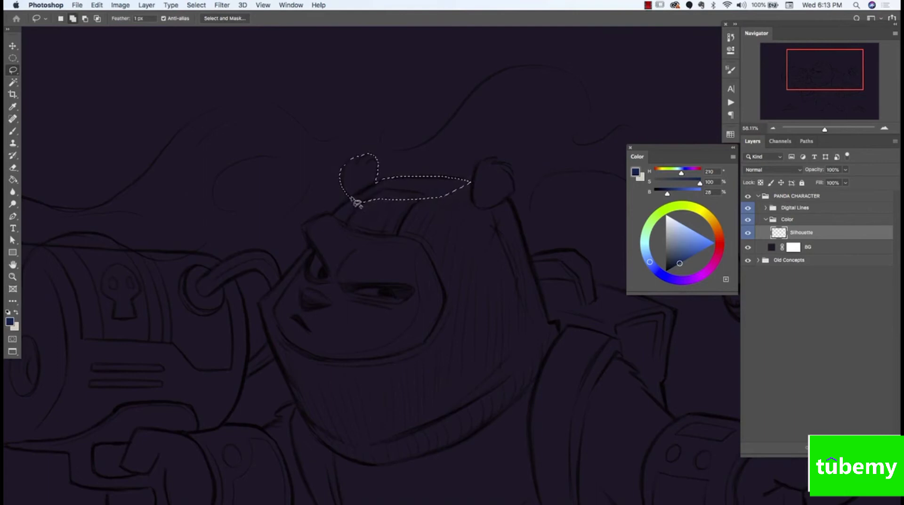
{"action": "mouse_move", "coordinate": [352, 202]}
{"action": "left_mouse_down"}
{"action": "mouse_move", "coordinate": [332, 226]}
{"action": "mouse_move", "coordinate": [364, 225]}
{"action": "mouse_move", "coordinate": [384, 195]}
{"action": "left_mouse_up"}
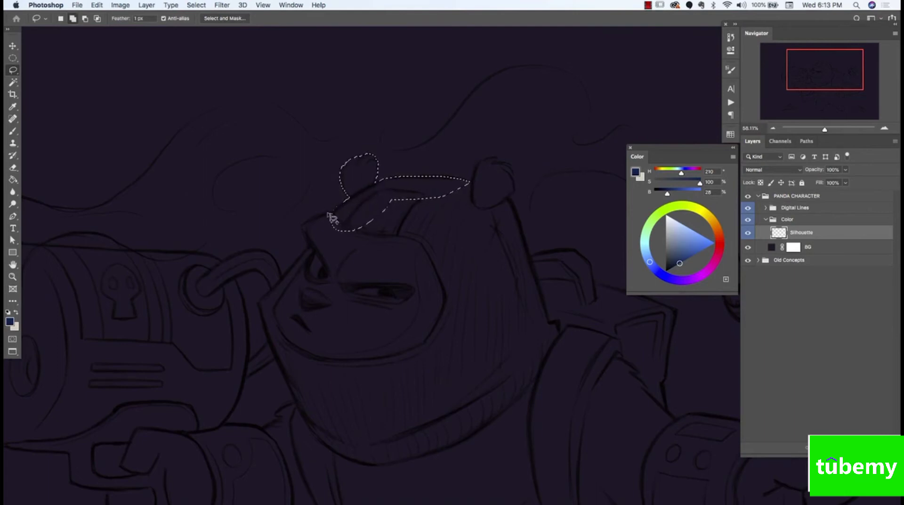
{"action": "mouse_move", "coordinate": [332, 214]}
{"action": "left_mouse_down"}
{"action": "mouse_move", "coordinate": [301, 229]}
{"action": "mouse_move", "coordinate": [315, 258]}
{"action": "mouse_move", "coordinate": [338, 254]}
{"action": "mouse_move", "coordinate": [358, 225]}
{"action": "left_mouse_up"}
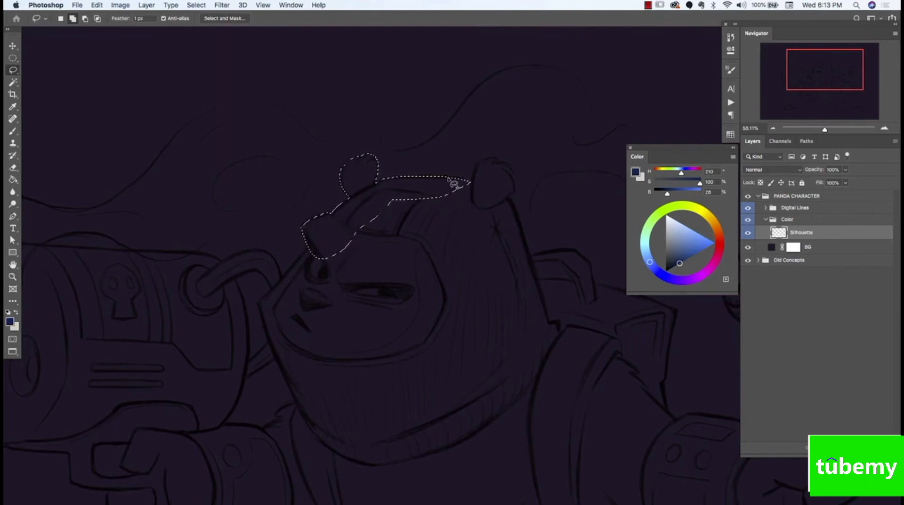
{"action": "mouse_move", "coordinate": [447, 178]}
{"action": "left_mouse_down"}
{"action": "mouse_move", "coordinate": [476, 181]}
{"action": "mouse_move", "coordinate": [461, 198]}
{"action": "mouse_move", "coordinate": [486, 198]}
{"action": "mouse_move", "coordinate": [477, 188]}
{"action": "mouse_move", "coordinate": [487, 159]}
{"action": "mouse_move", "coordinate": [517, 175]}
{"action": "mouse_move", "coordinate": [471, 214]}
{"action": "mouse_move", "coordinate": [529, 252]}
{"action": "mouse_move", "coordinate": [493, 203]}
{"action": "left_mouse_up"}
{"action": "mouse_move", "coordinate": [501, 235]}
{"action": "left_mouse_down"}
{"action": "mouse_move", "coordinate": [363, 208]}
{"action": "mouse_move", "coordinate": [502, 280]}
{"action": "mouse_move", "coordinate": [487, 233]}
{"action": "left_mouse_up"}
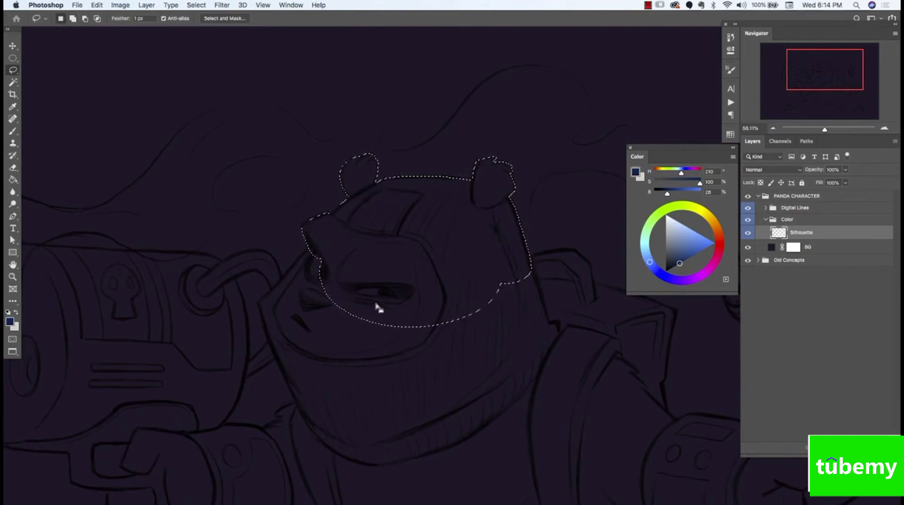
Step: Add the backpack handle behind the head to the selection and subtract the gap inside the handle
{"action": "left_click_drag", "start_coordinate": [379, 295], "coordinate": [317, 247]}
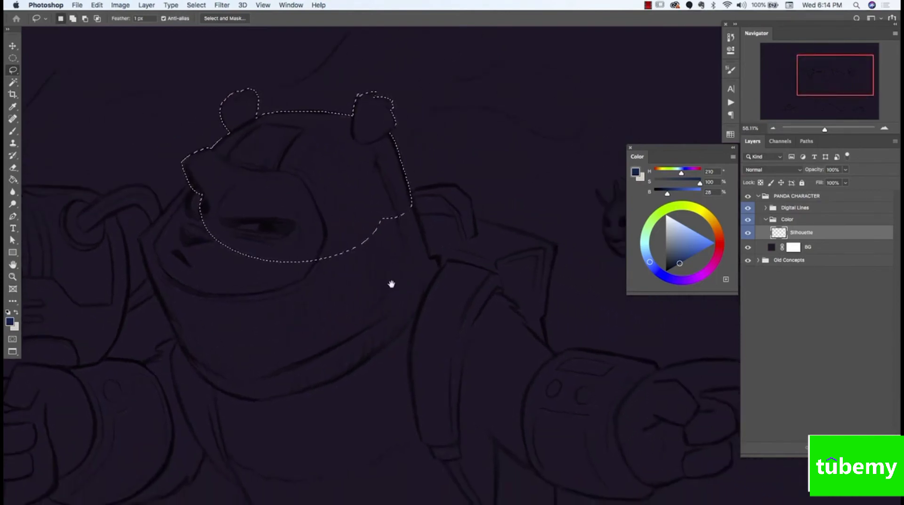
{"action": "left_click_drag", "start_coordinate": [408, 277], "coordinate": [381, 272]}
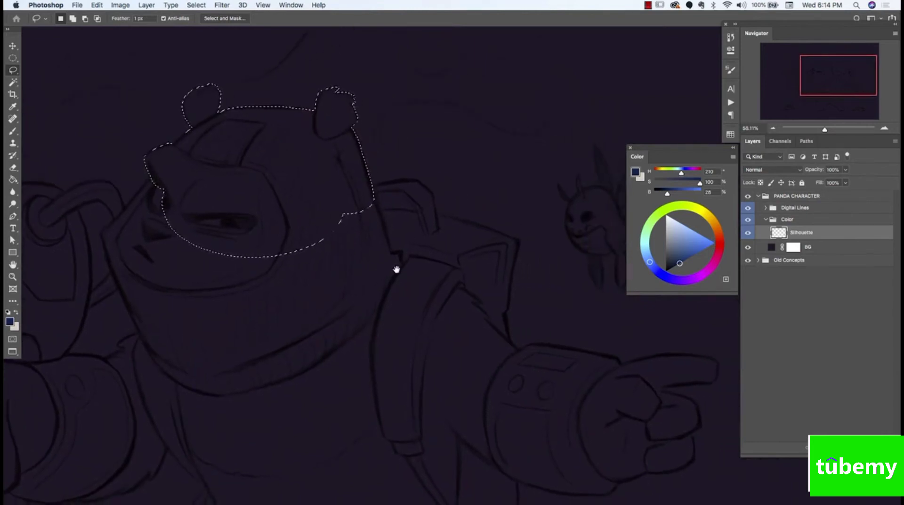
{"action": "left_click_drag", "start_coordinate": [396, 246], "coordinate": [382, 246]}
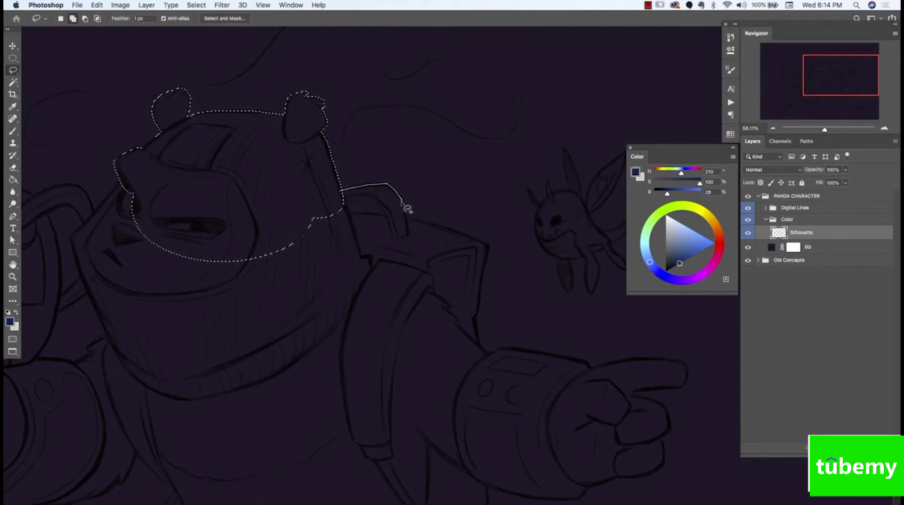
{"action": "mouse_move", "coordinate": [404, 235]}
{"action": "left_mouse_down"}
{"action": "mouse_move", "coordinate": [340, 246]}
{"action": "mouse_move", "coordinate": [317, 234]}
{"action": "left_mouse_up"}
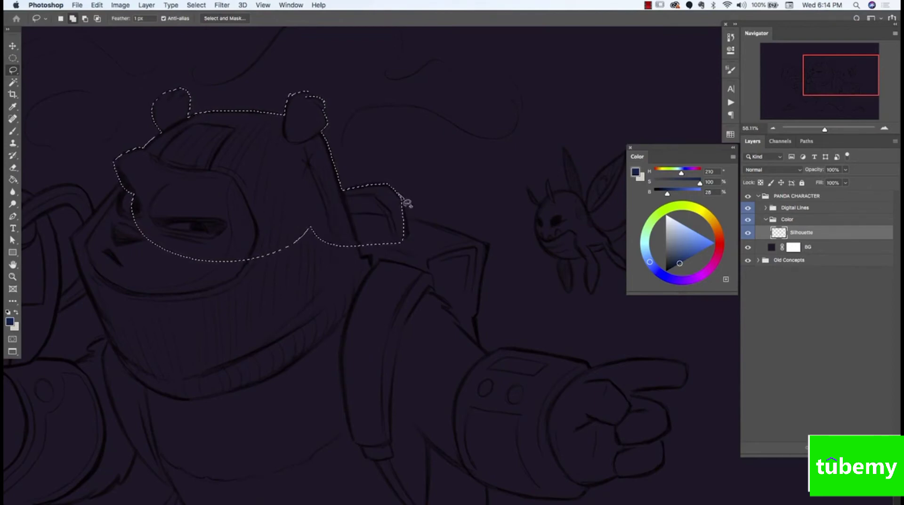
{"action": "mouse_move", "coordinate": [410, 233]}
{"action": "left_mouse_down"}
{"action": "mouse_move", "coordinate": [402, 252]}
{"action": "mouse_move", "coordinate": [288, 262]}
{"action": "mouse_move", "coordinate": [280, 252]}
{"action": "left_mouse_up"}
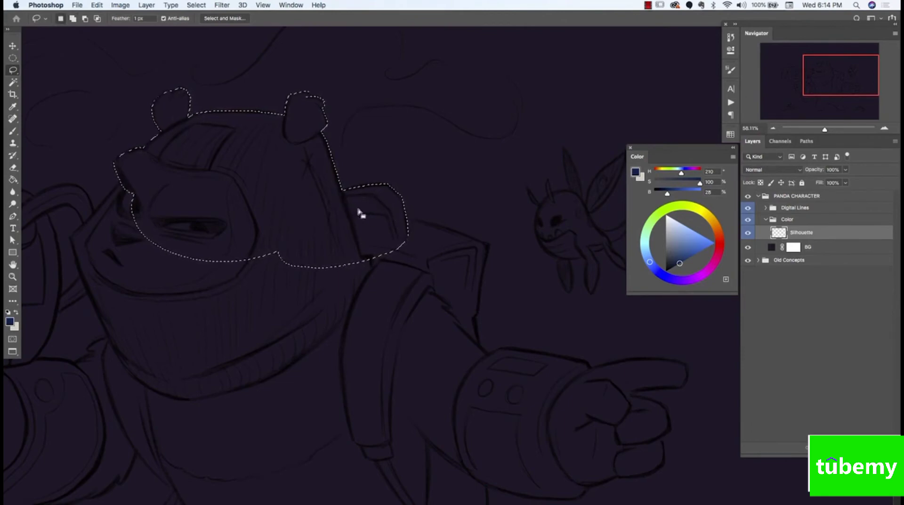
{"action": "key", "text": "alt"}
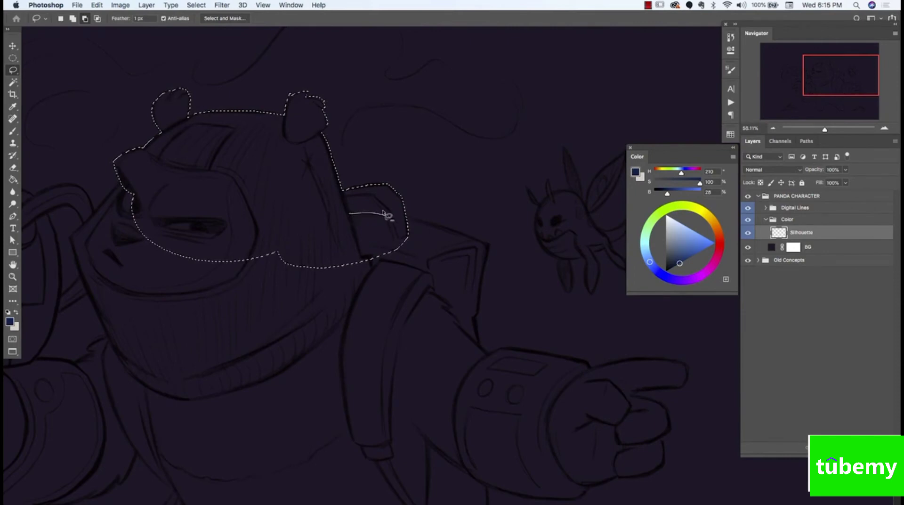
{"action": "left_click_drag", "start_coordinate": [351, 197], "coordinate": [347, 196]}
Step: Extend the lasso selection around the backpack, the pointing arm and hand, and the leg below it
{"action": "mouse_move", "coordinate": [407, 217]}
{"action": "left_mouse_down"}
{"action": "mouse_move", "coordinate": [485, 244]}
{"action": "mouse_move", "coordinate": [487, 254]}
{"action": "mouse_move", "coordinate": [382, 258]}
{"action": "left_mouse_up"}
{"action": "mouse_move", "coordinate": [488, 255]}
{"action": "left_mouse_down"}
{"action": "mouse_move", "coordinate": [474, 319]}
{"action": "mouse_move", "coordinate": [471, 256]}
{"action": "mouse_move", "coordinate": [479, 340]}
{"action": "mouse_move", "coordinate": [330, 255]}
{"action": "mouse_move", "coordinate": [284, 397]}
{"action": "mouse_move", "coordinate": [407, 368]}
{"action": "mouse_move", "coordinate": [428, 307]}
{"action": "left_mouse_up"}
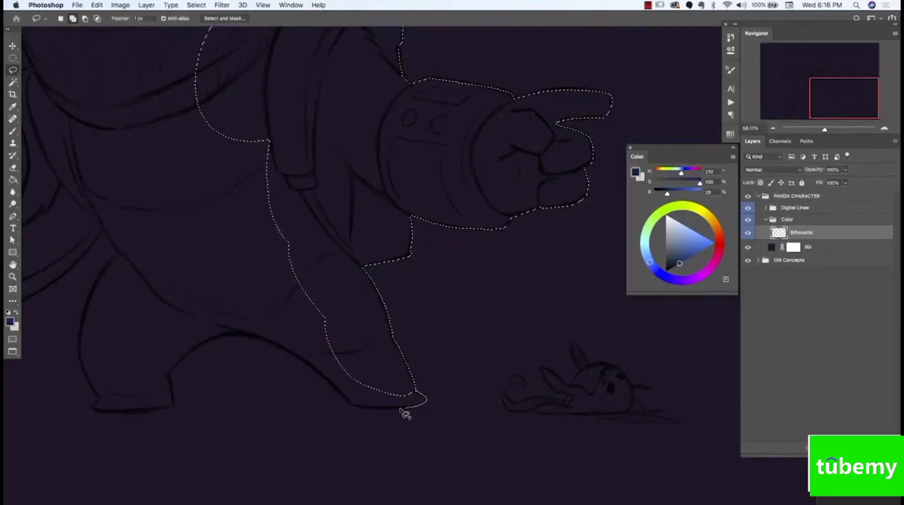
{"action": "mouse_move", "coordinate": [356, 411]}
{"action": "left_mouse_down"}
{"action": "mouse_move", "coordinate": [268, 336]}
{"action": "mouse_move", "coordinate": [241, 333]}
{"action": "mouse_move", "coordinate": [314, 368]}
{"action": "mouse_move", "coordinate": [311, 249]}
{"action": "mouse_move", "coordinate": [307, 362]}
{"action": "mouse_move", "coordinate": [347, 401]}
{"action": "mouse_move", "coordinate": [346, 335]}
{"action": "mouse_move", "coordinate": [338, 361]}
{"action": "mouse_move", "coordinate": [259, 343]}
{"action": "left_mouse_up"}
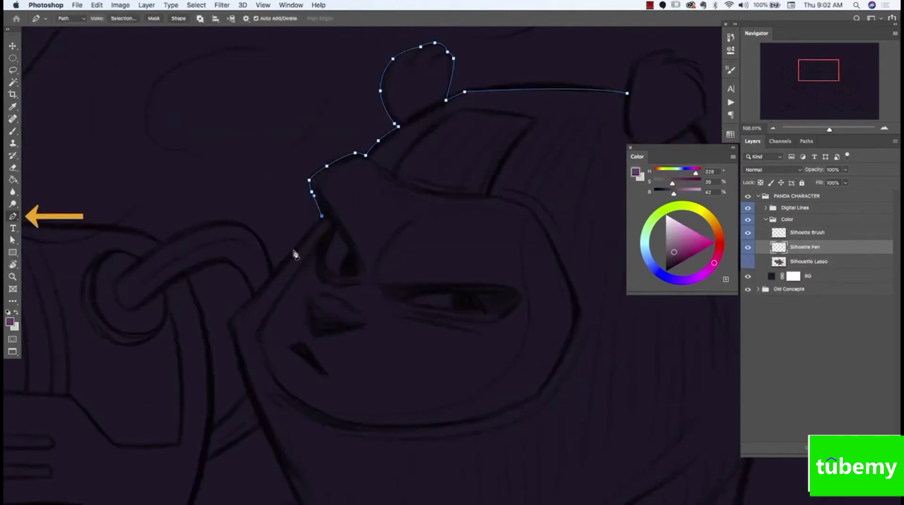
Step: Continue the Pen path down the panda's face edge, over the cannon's hose and along the cannon's upper edge
{"action": "left_click", "coordinate": [294, 250]}
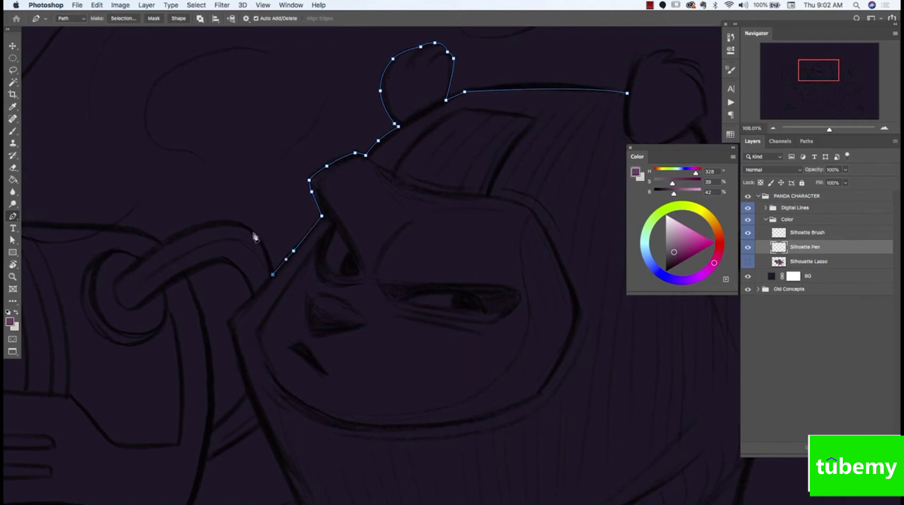
{"action": "left_click_drag", "start_coordinate": [254, 233], "coordinate": [174, 237]}
{"action": "left_click", "coordinate": [162, 245]}
{"action": "scroll", "coordinate": [262, 239], "scroll_direction": "left", "scroll_amount": 10}
{"action": "left_click_drag", "start_coordinate": [472, 245], "coordinate": [429, 245]}
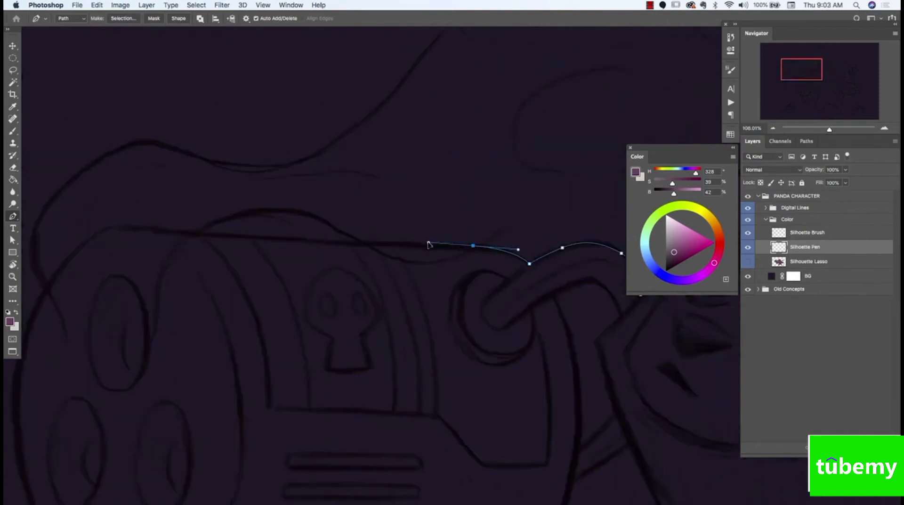
{"action": "left_click_drag", "start_coordinate": [132, 228], "coordinate": [112, 228]}
{"action": "scroll", "coordinate": [404, 254], "scroll_direction": "left", "scroll_amount": 5}
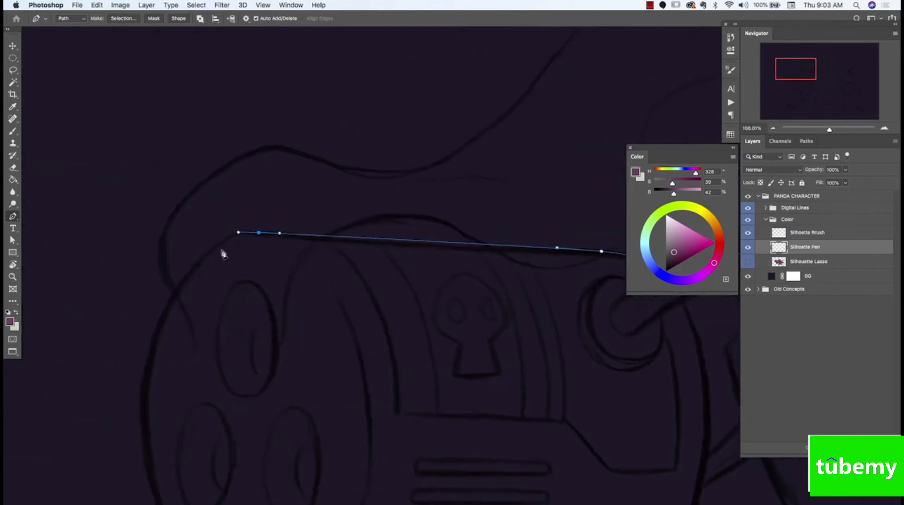
Step: Curve the Pen path around the rounded front of the cannon down to its underside
{"action": "left_click_drag", "start_coordinate": [170, 300], "coordinate": [145, 349]}
{"action": "left_click_drag", "start_coordinate": [300, 348], "coordinate": [325, 221]}
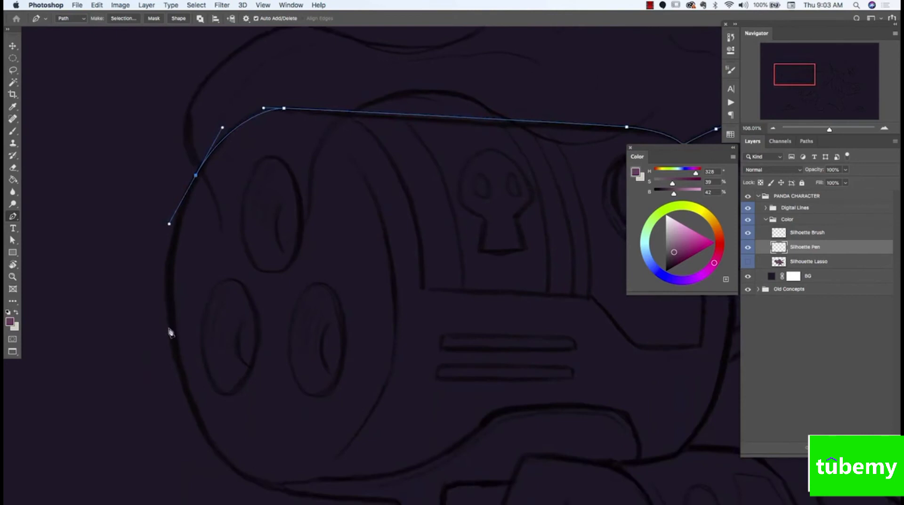
{"action": "left_click_drag", "start_coordinate": [170, 329], "coordinate": [175, 390]}
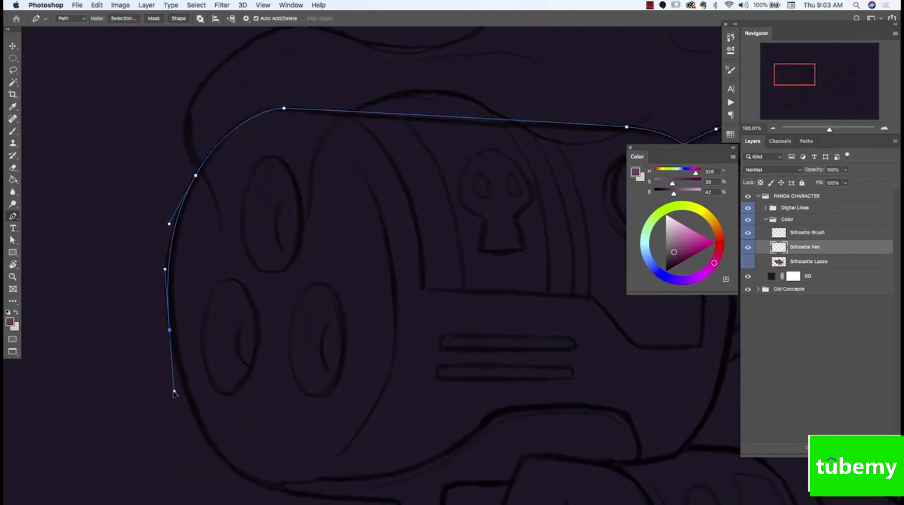
{"action": "left_click_drag", "start_coordinate": [210, 444], "coordinate": [215, 451]}
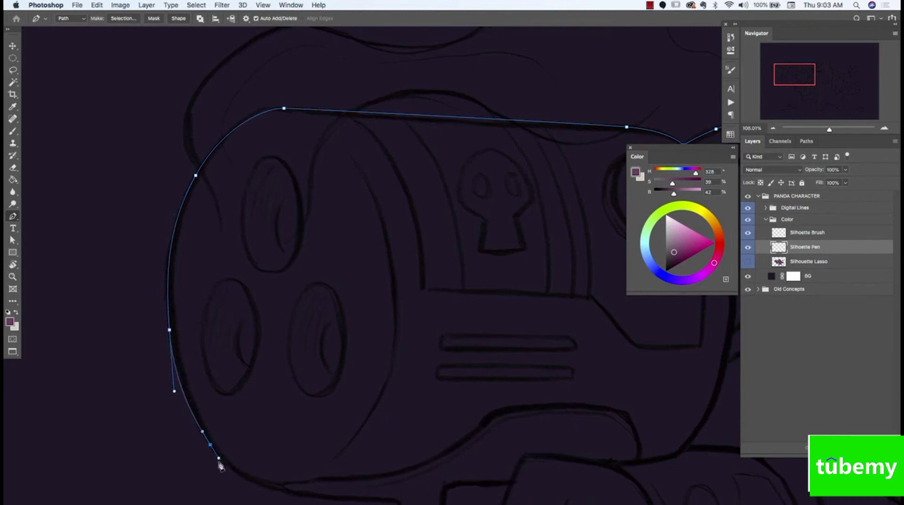
Step: Use the Direct Selection tool to reshape the path's curve over the top of the head and adjust the ear's anchor points
{"action": "left_click_drag", "start_coordinate": [451, 320], "coordinate": [222, 347]}
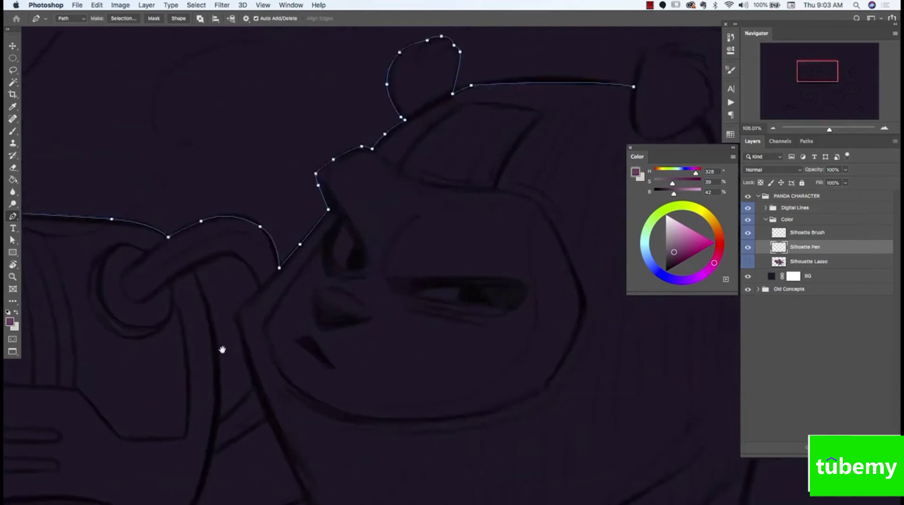
{"action": "key", "text": "a"}
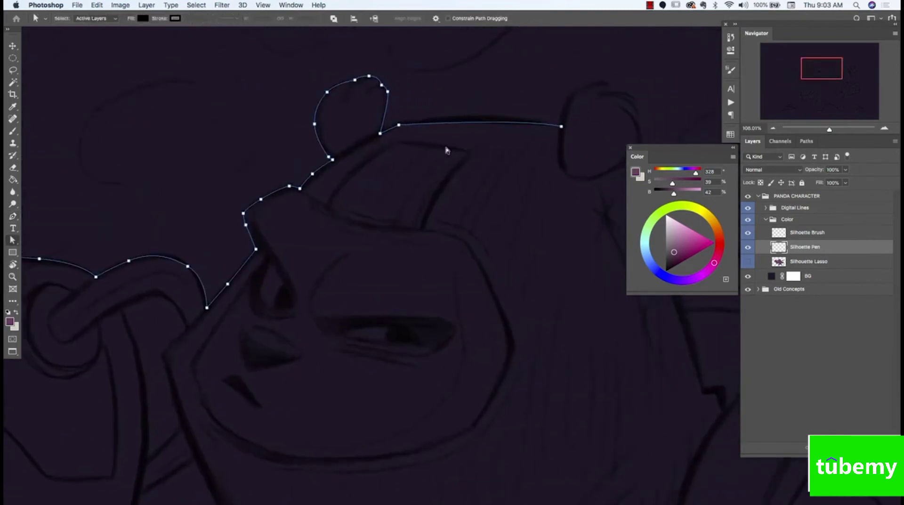
{"action": "right_click", "coordinate": [14, 241]}
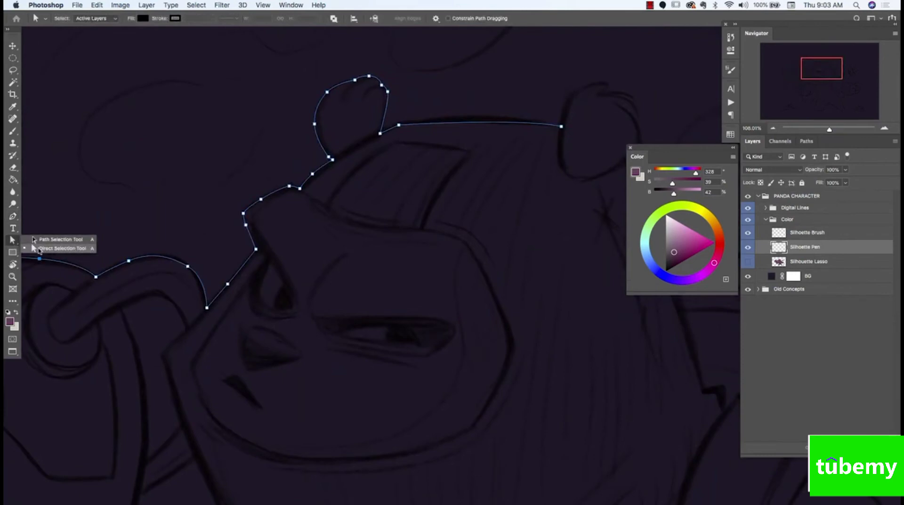
{"action": "left_click", "coordinate": [39, 249]}
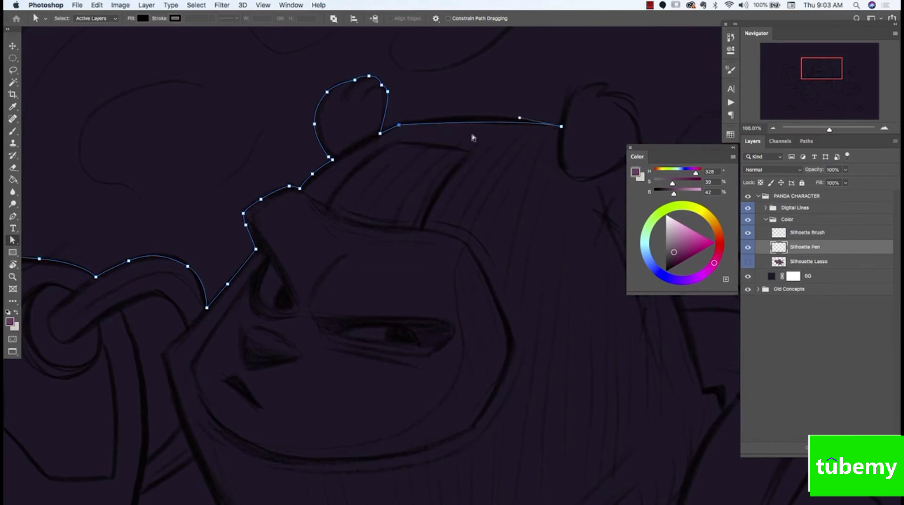
{"action": "left_click_drag", "start_coordinate": [519, 121], "coordinate": [439, 108]}
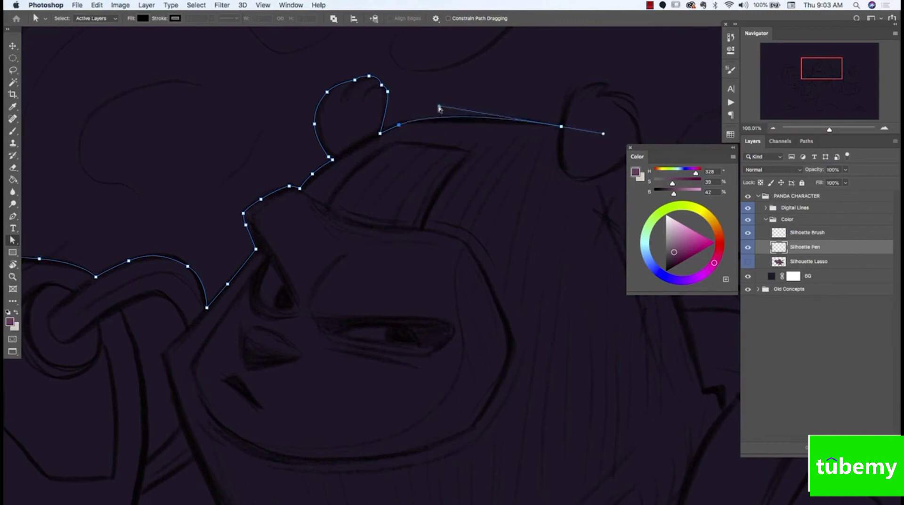
{"action": "left_click", "coordinate": [381, 135]}
{"action": "left_click_drag", "start_coordinate": [325, 125], "coordinate": [317, 125]}
Step: Select the Silhouette Lasso layer and delete the whole Pen path
{"action": "key", "text": "alt+bracketleft"}
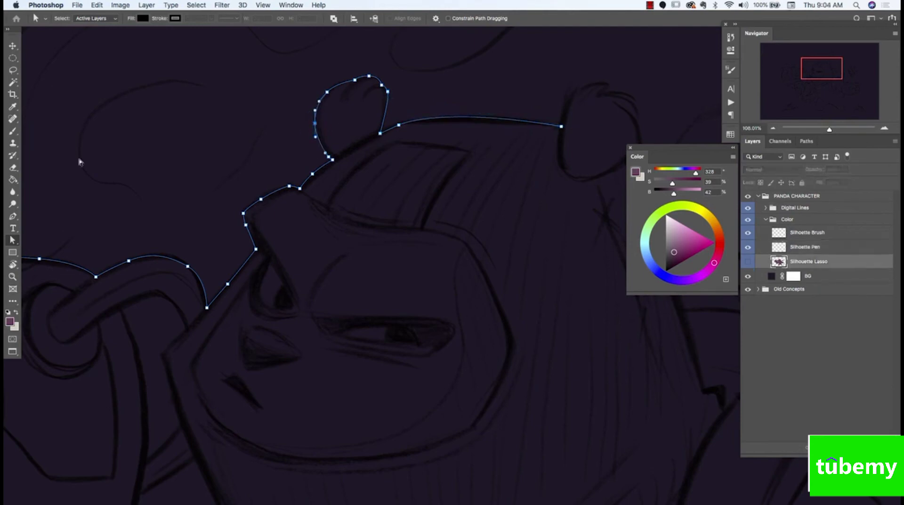
{"action": "key", "text": "BackSpace"}
{"action": "key", "text": "BackSpace"}
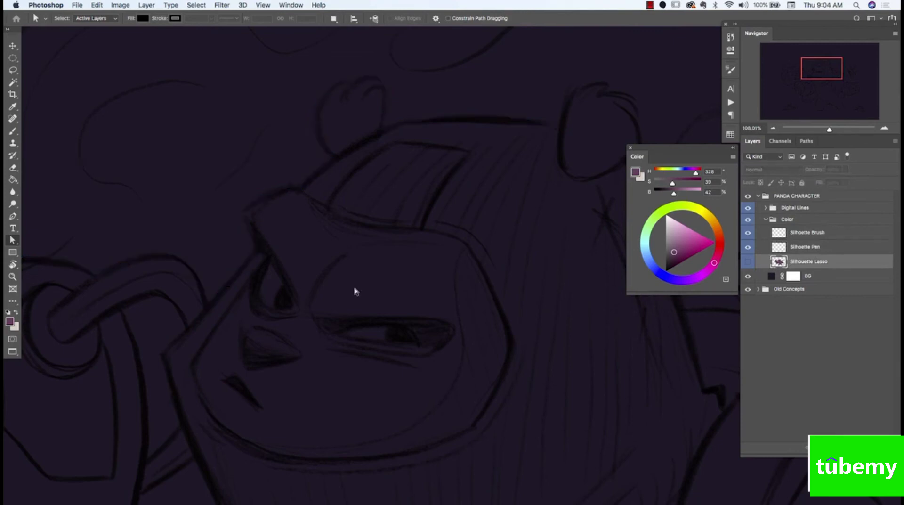
Step: Choose the Brush tool with the Hard Round Pressure Size preset from General Brushes
{"action": "left_click", "coordinate": [12, 132]}
{"action": "left_click", "coordinate": [71, 19]}
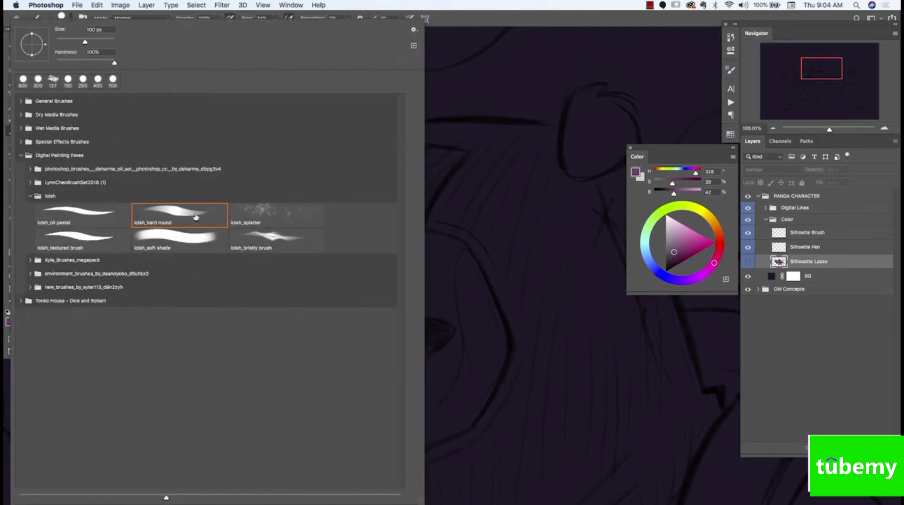
{"action": "left_click", "coordinate": [21, 101]}
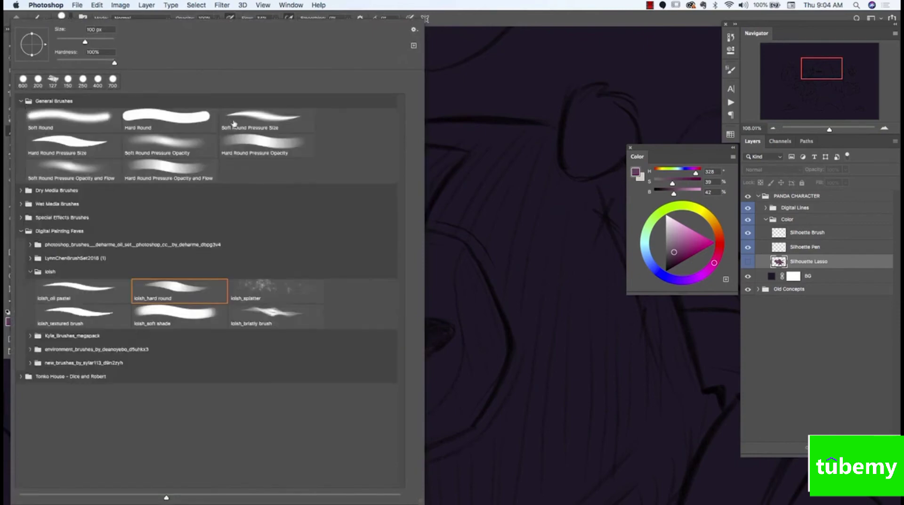
{"action": "left_click", "coordinate": [80, 152]}
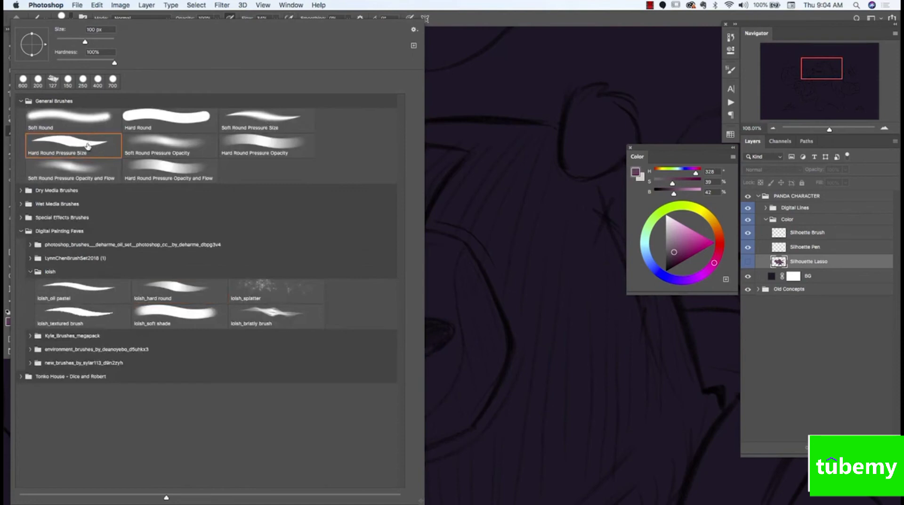
{"action": "left_click", "coordinate": [461, 19]}
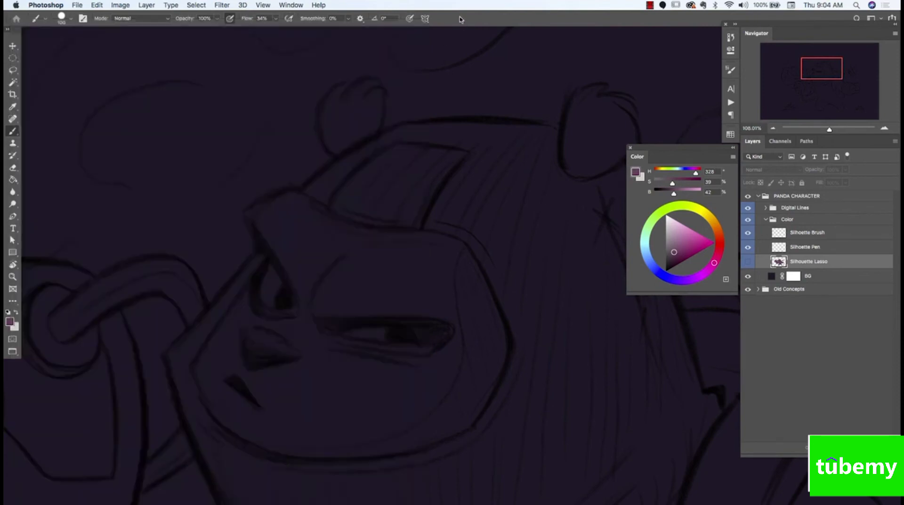
Step: Set the brush flow to 100% and turn off pen pressure control for opacity
{"action": "left_click", "coordinate": [276, 19]}
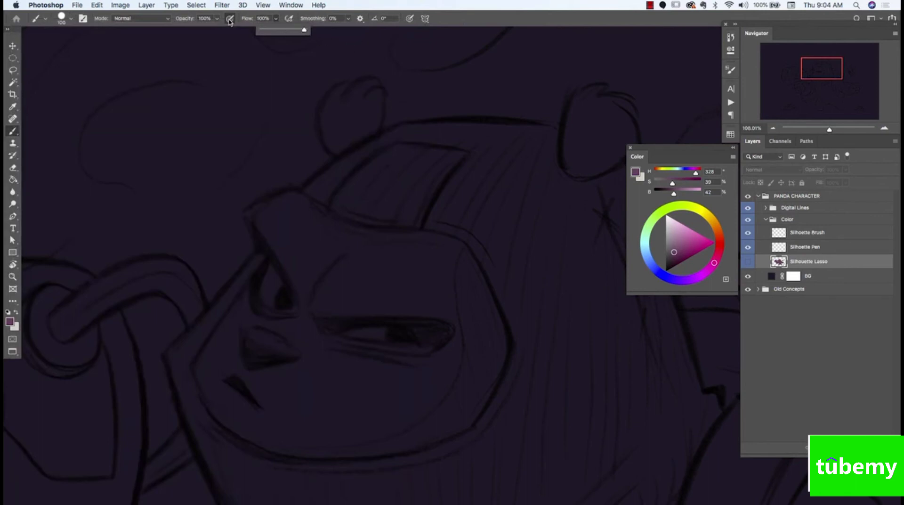
{"action": "left_click", "coordinate": [230, 21]}
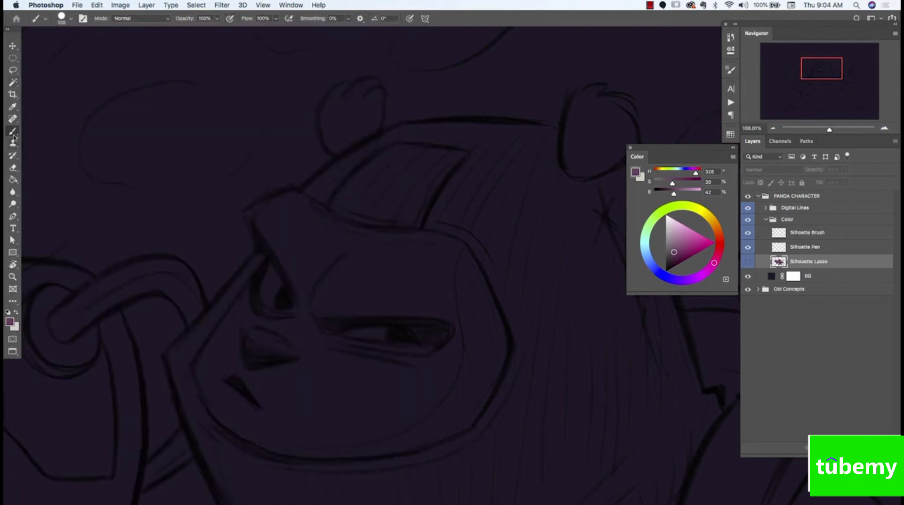
Step: On the Silhoette Brush layer, paint a broad patch inside the upper forehead and start filling the nearby ear with a brush reduced to 40
{"action": "left_click", "coordinate": [799, 237]}
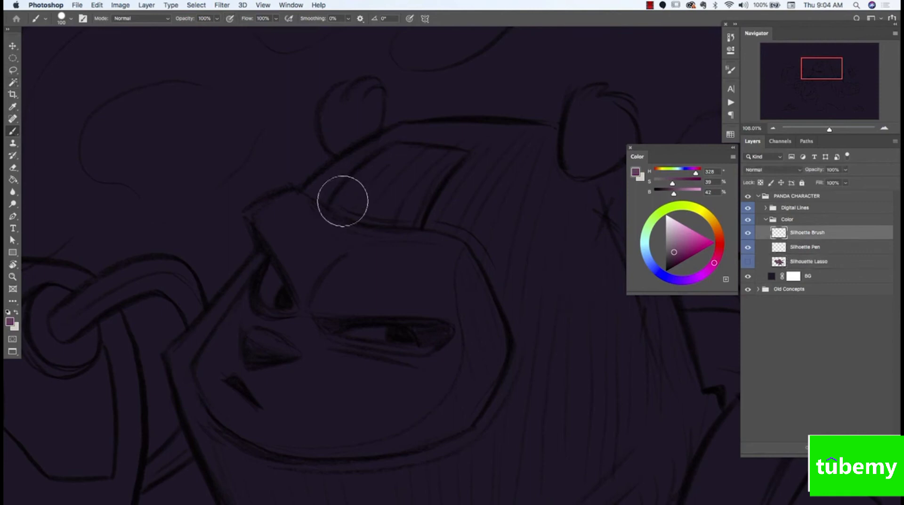
{"action": "mouse_move", "coordinate": [361, 185]}
{"action": "left_mouse_down"}
{"action": "mouse_move", "coordinate": [316, 218]}
{"action": "mouse_move", "coordinate": [391, 160]}
{"action": "mouse_move", "coordinate": [322, 209]}
{"action": "mouse_move", "coordinate": [395, 142]}
{"action": "mouse_move", "coordinate": [410, 145]}
{"action": "mouse_move", "coordinate": [319, 206]}
{"action": "mouse_move", "coordinate": [353, 178]}
{"action": "left_mouse_up"}
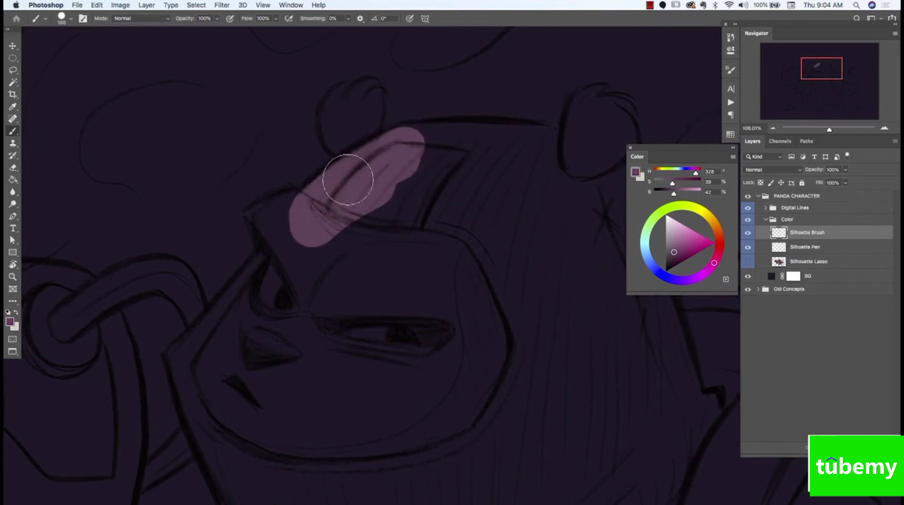
{"action": "key", "text": "bracketleft"}
{"action": "key", "text": "bracketleft"}
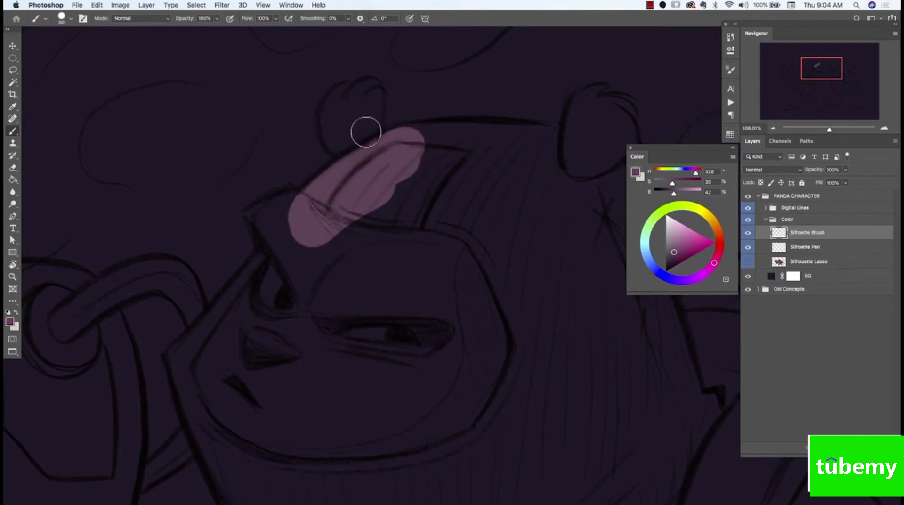
{"action": "mouse_move", "coordinate": [366, 133]}
{"action": "left_mouse_down"}
{"action": "mouse_move", "coordinate": [374, 104]}
{"action": "mouse_move", "coordinate": [369, 130]}
{"action": "mouse_move", "coordinate": [377, 97]}
{"action": "mouse_move", "coordinate": [366, 115]}
{"action": "left_mouse_up"}
Step: Lower the opacity of the Digital Lines group to about 35%
{"action": "left_click", "coordinate": [804, 208]}
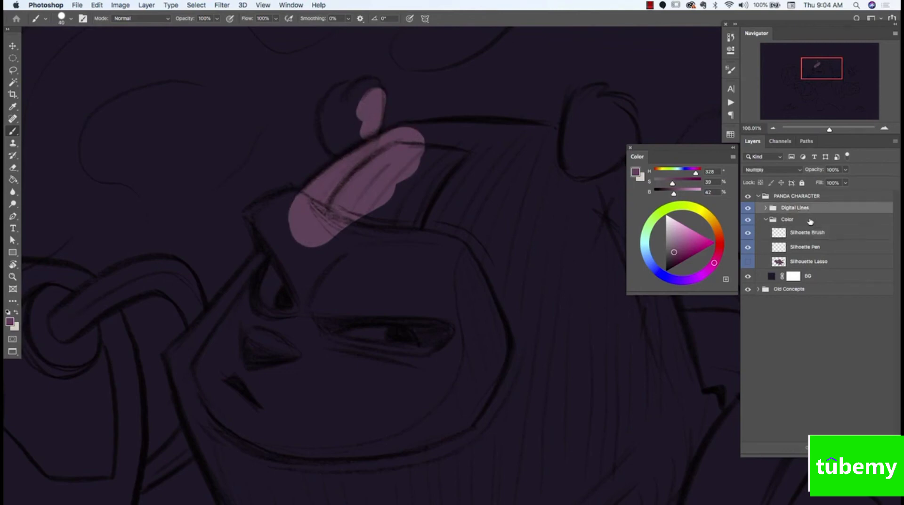
{"action": "left_click", "coordinate": [846, 170]}
{"action": "left_click_drag", "start_coordinate": [821, 183], "coordinate": [820, 183]}
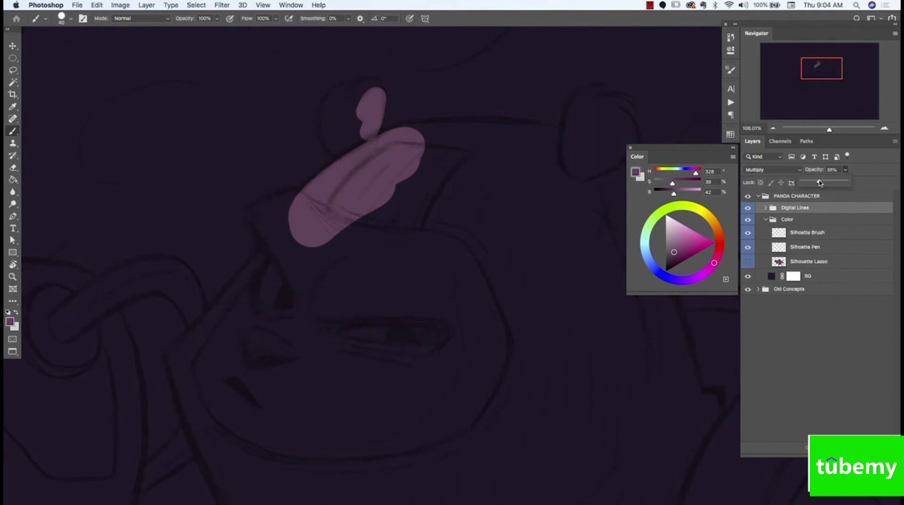
Step: On the Silhoette Brush layer, fill the rest of the ear and paint along the brow edge toward its pointed tip
{"action": "left_click", "coordinate": [799, 232]}
{"action": "mouse_move", "coordinate": [355, 147]}
{"action": "left_mouse_down"}
{"action": "mouse_move", "coordinate": [371, 88]}
{"action": "mouse_move", "coordinate": [336, 98]}
{"action": "mouse_move", "coordinate": [326, 131]}
{"action": "mouse_move", "coordinate": [349, 154]}
{"action": "mouse_move", "coordinate": [339, 103]}
{"action": "mouse_move", "coordinate": [362, 135]}
{"action": "left_mouse_up"}
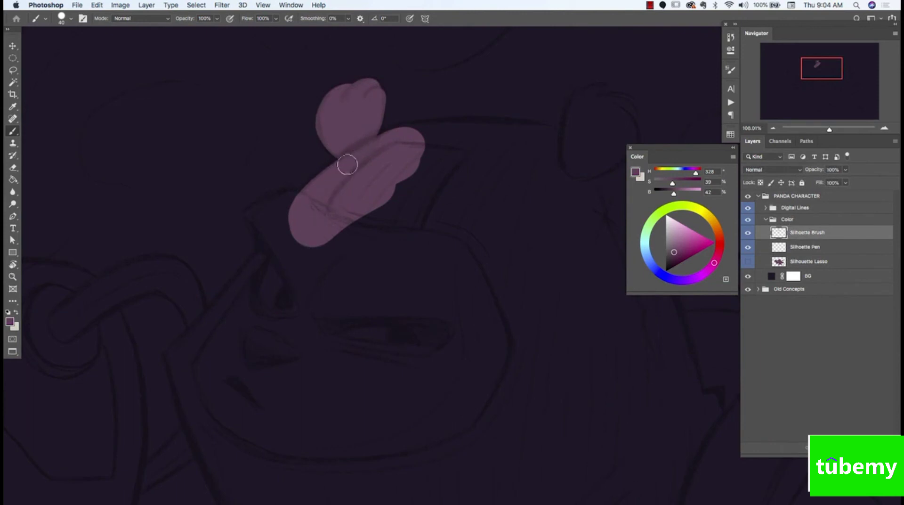
{"action": "mouse_move", "coordinate": [299, 196]}
{"action": "left_mouse_down"}
{"action": "mouse_move", "coordinate": [251, 213]}
{"action": "mouse_move", "coordinate": [276, 197]}
{"action": "left_mouse_up"}
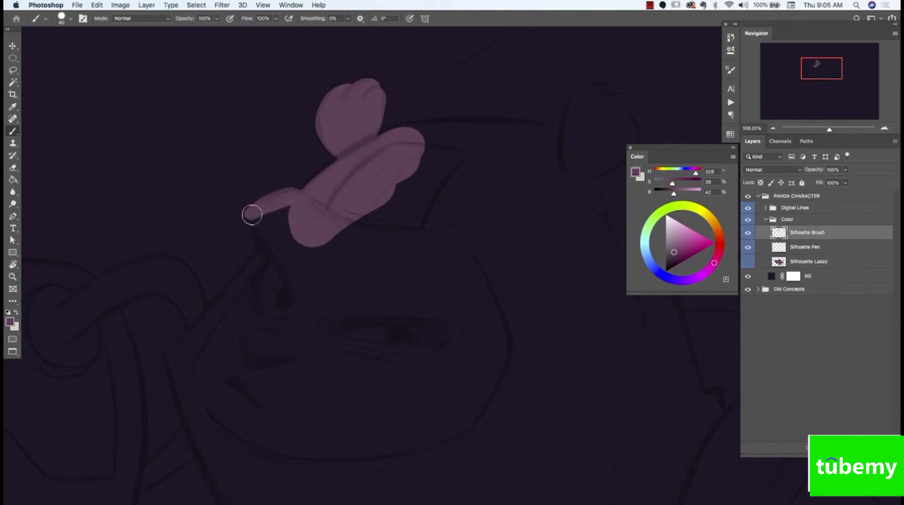